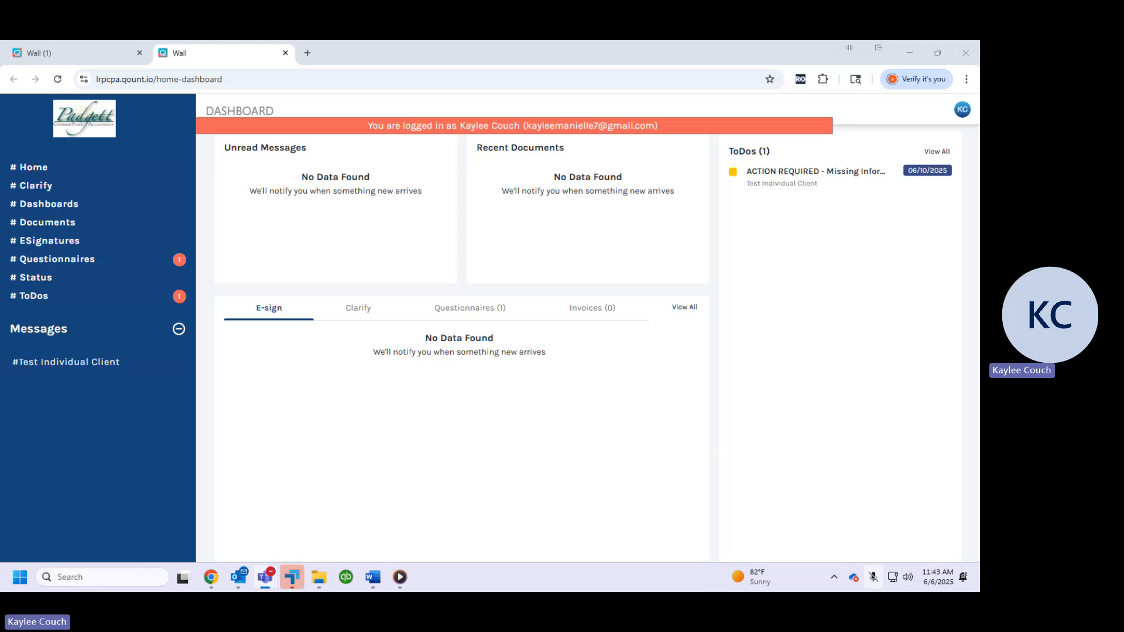
# Open the missing-information to-do from the dashboard and read through its instructions and summary of steps
pyautogui.click(795, 185)
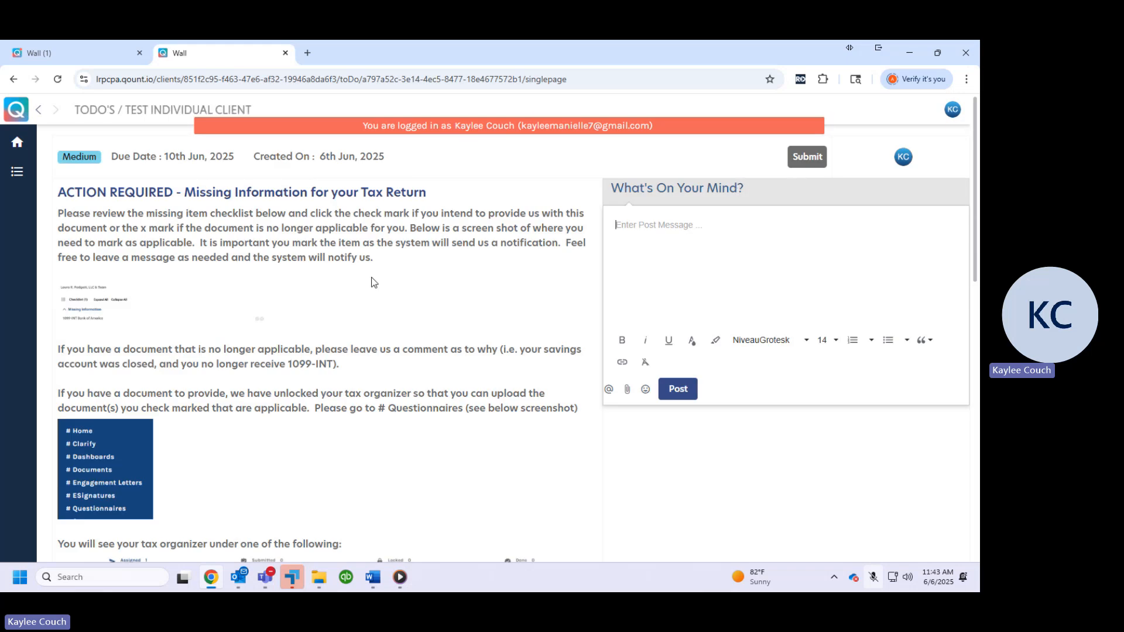
pyautogui.scroll(-2, 425, 350)
pyautogui.scroll(-10, 424, 350)
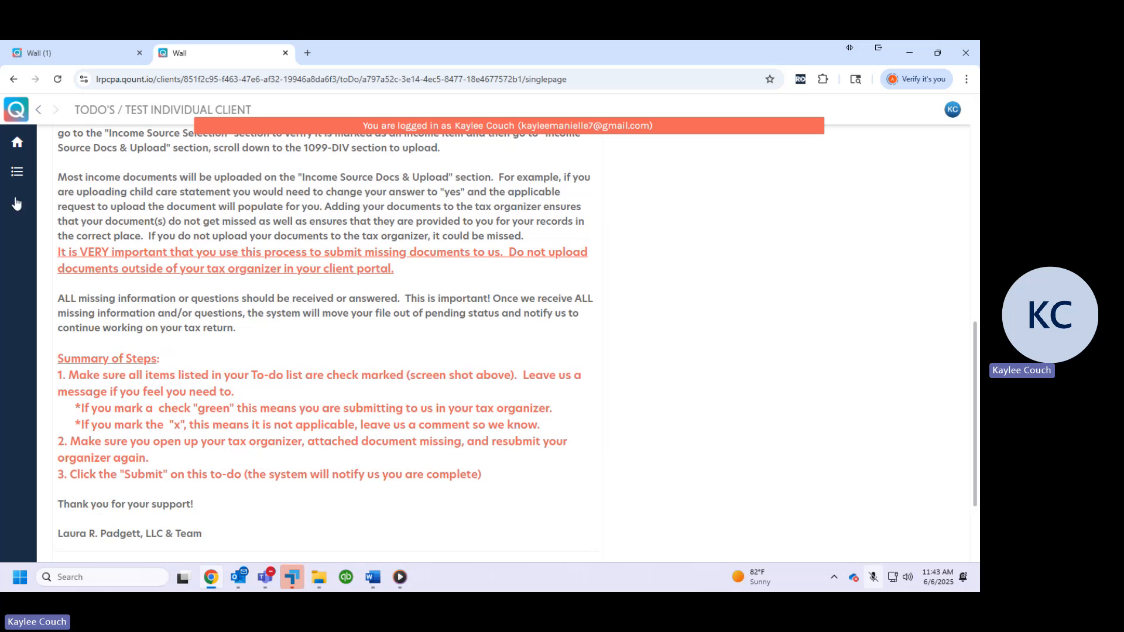
# Open the assigned to-do through the ToDos list and review its instructions and missing-information checklist
pyautogui.click(17, 144)
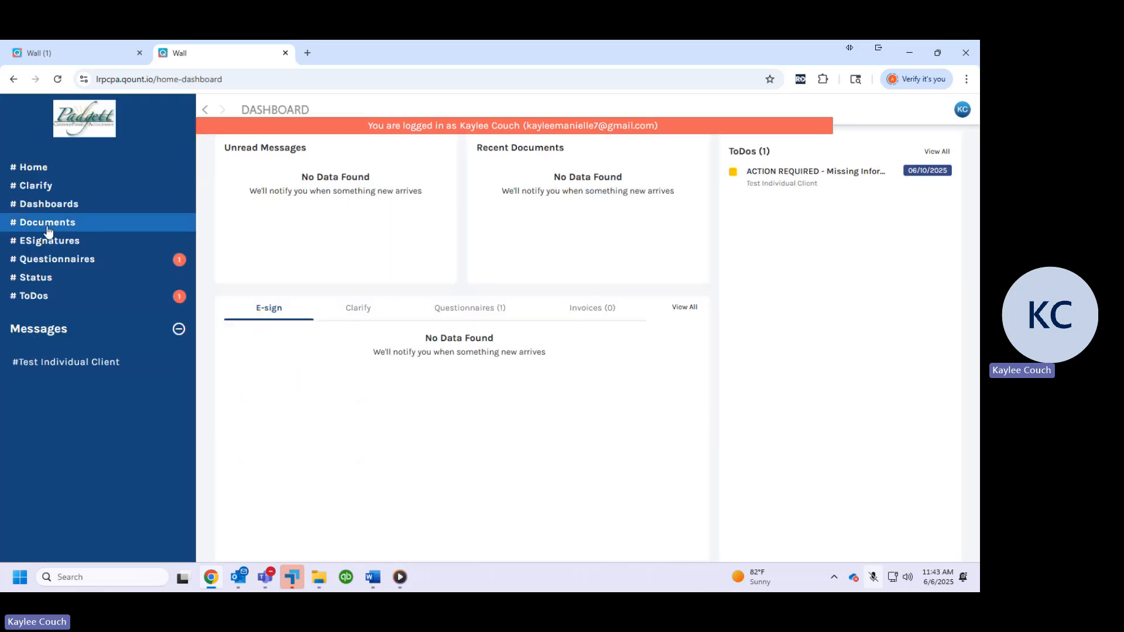
pyautogui.click(18, 301)
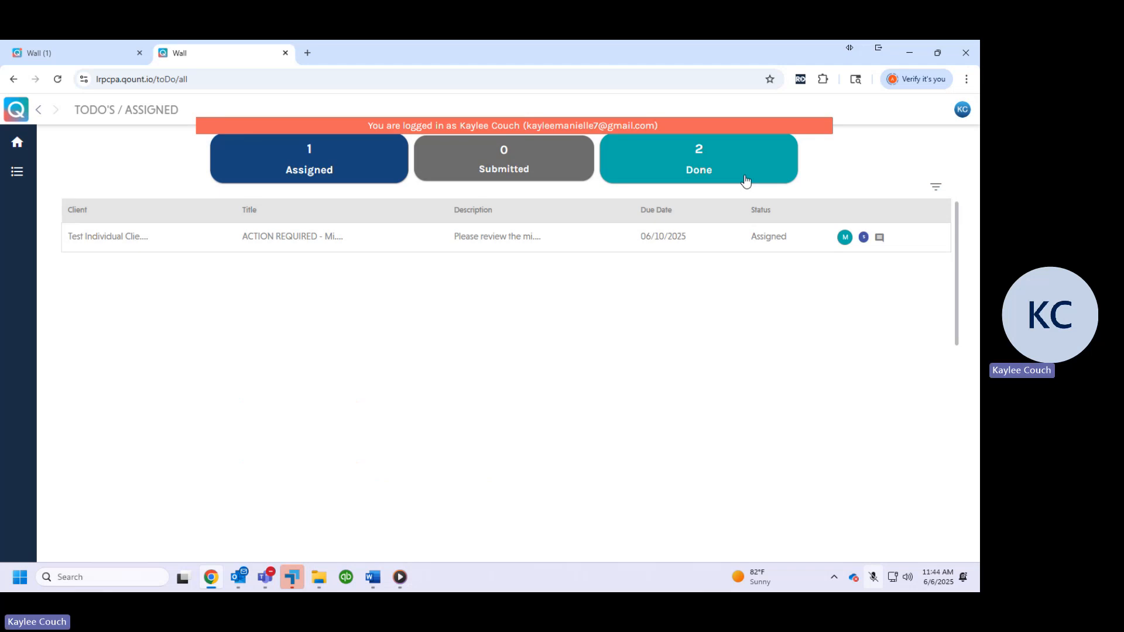
pyautogui.click(126, 245)
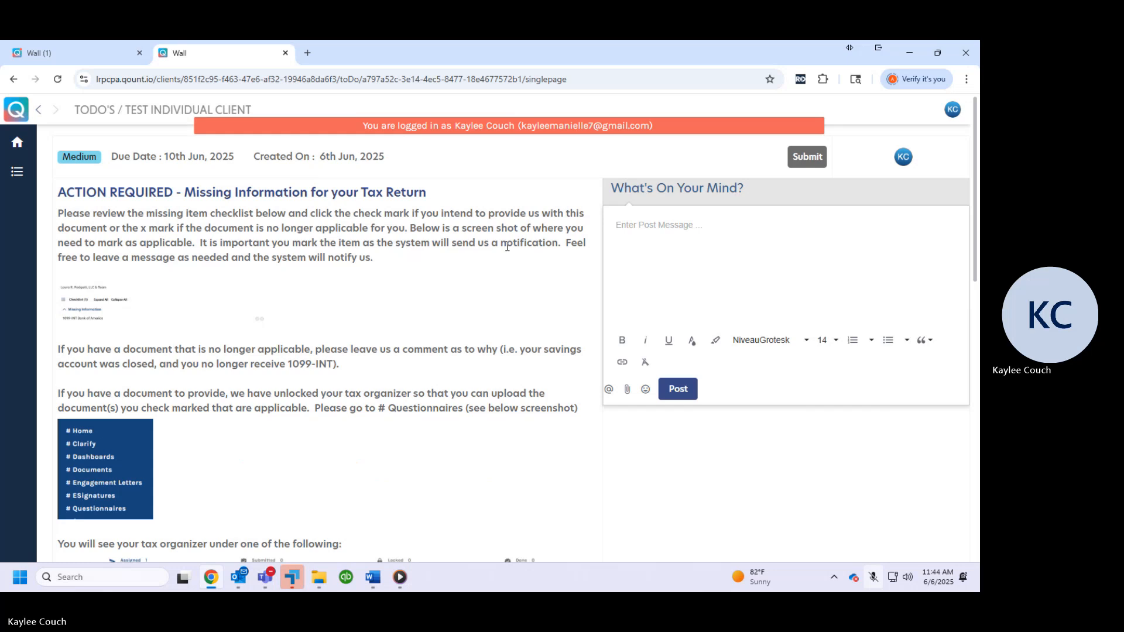
pyautogui.scroll(-2, 380, 282)
pyautogui.scroll(-10, 150, 311)
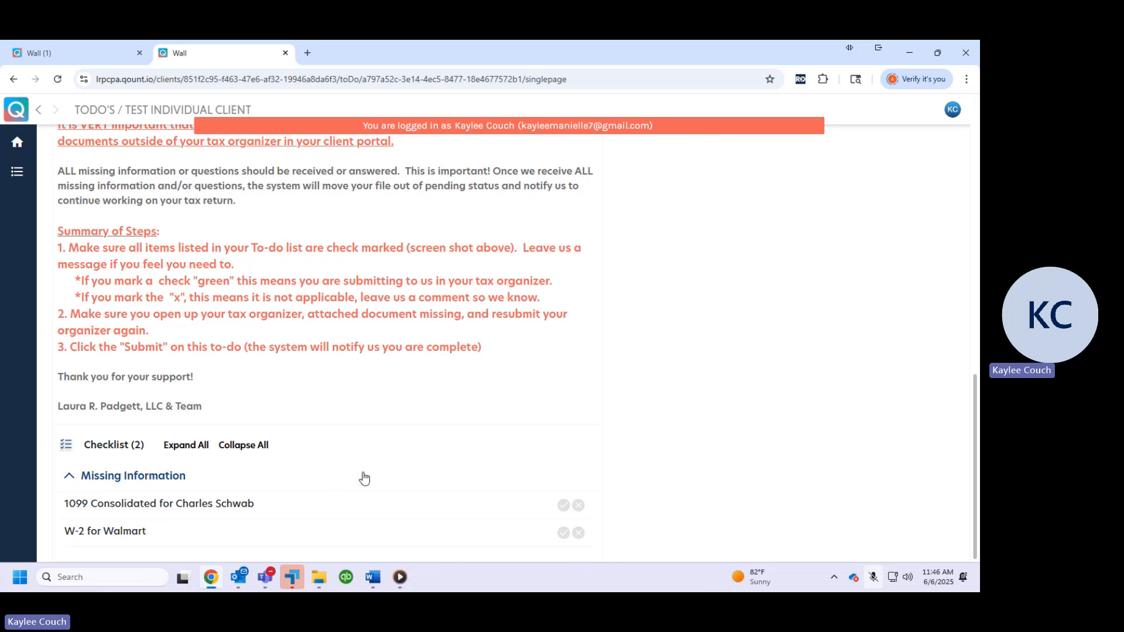
pyautogui.scroll(2, 364, 475)
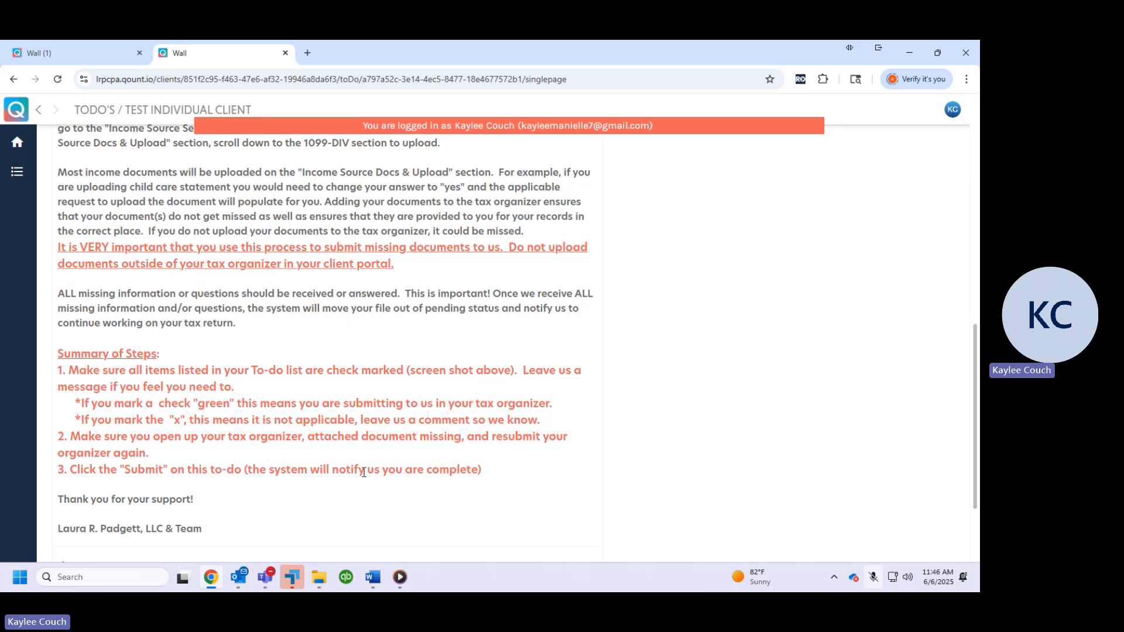
pyautogui.scroll(8, 364, 472)
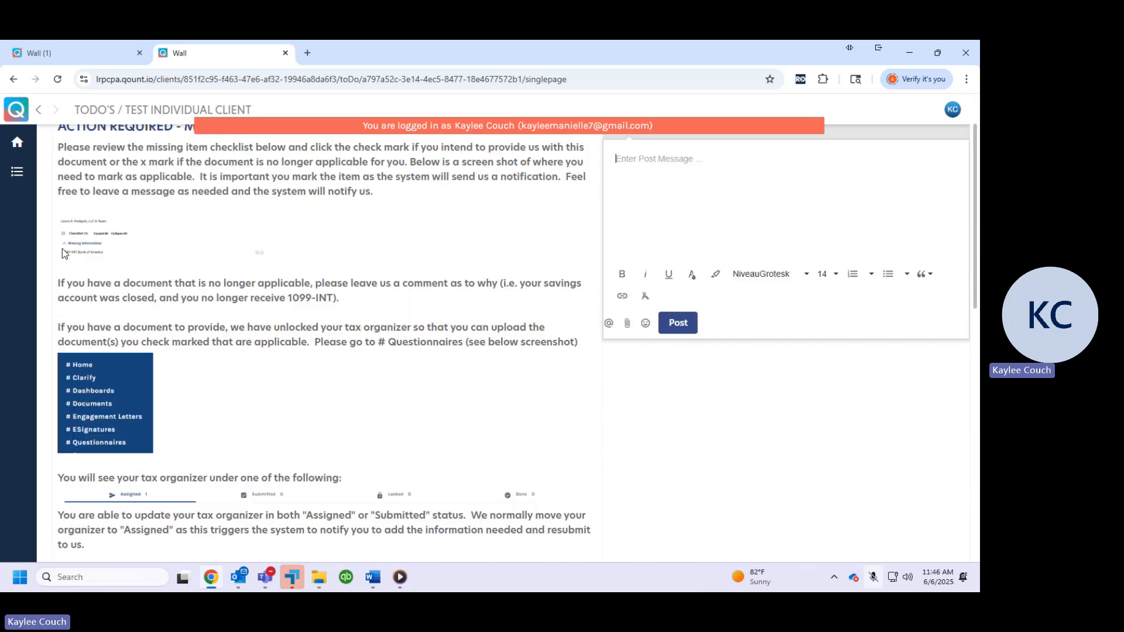
# Open the assigned 1040 Organizer 2024 (All) questionnaire and review the selected income forms in its Income Source Selection section
pyautogui.click(17, 142)
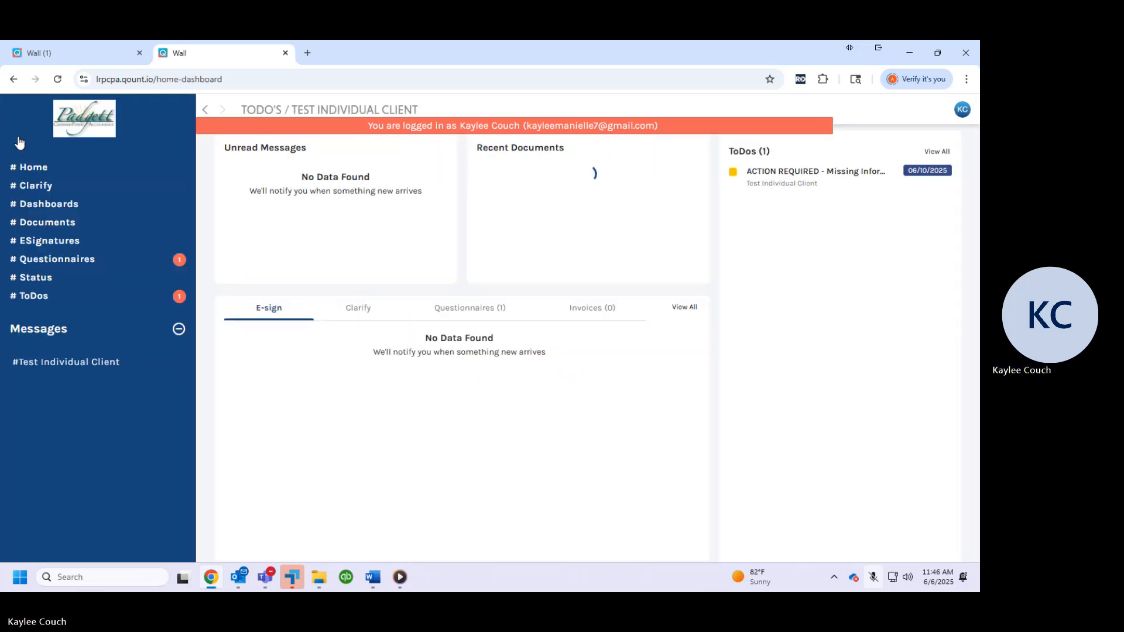
pyautogui.click(94, 262)
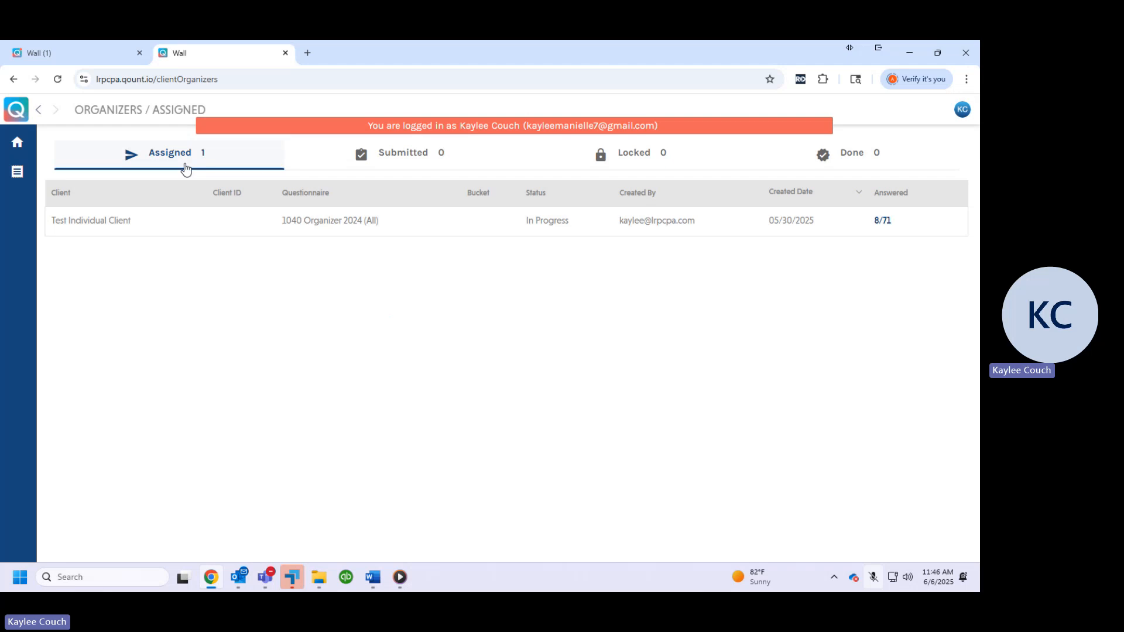
pyautogui.click(149, 226)
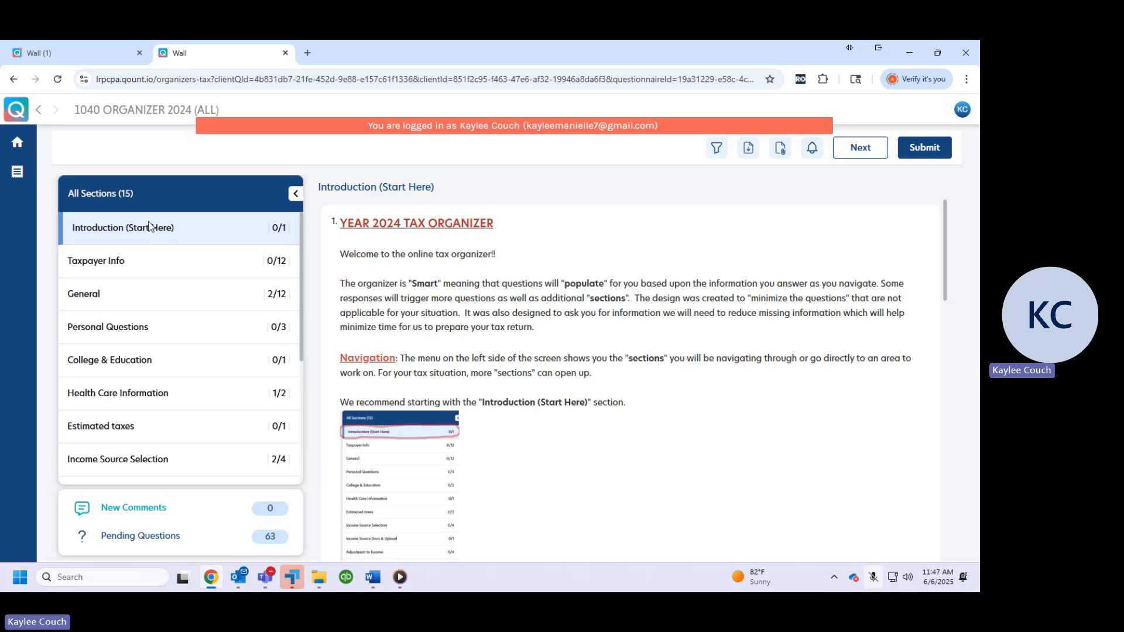
pyautogui.click(156, 462)
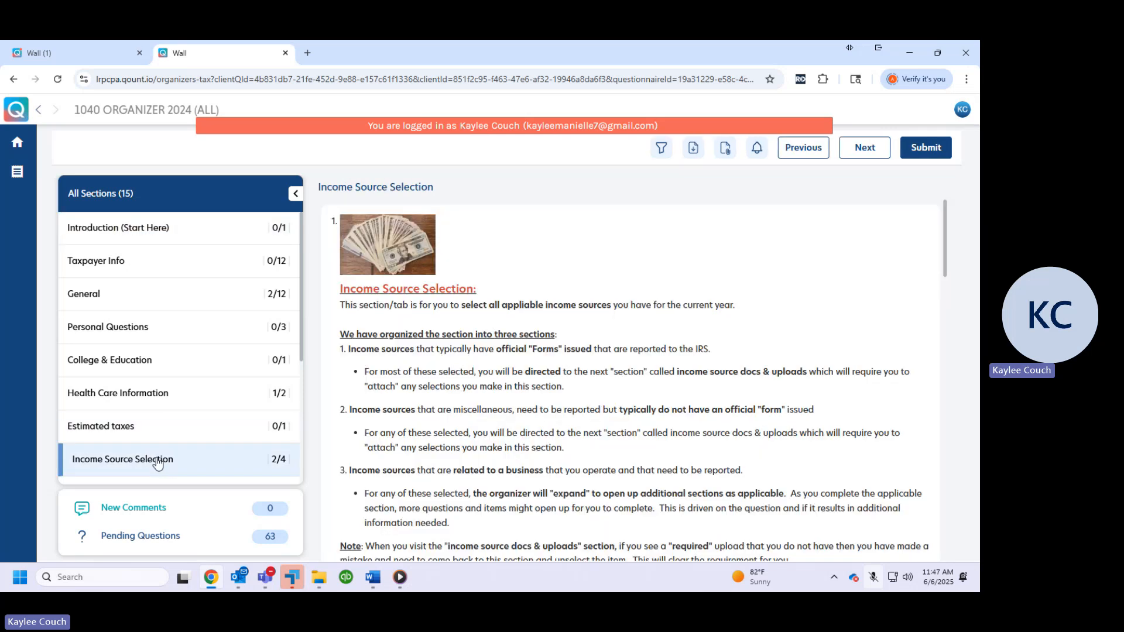
pyautogui.scroll(-4, 724, 380)
pyautogui.scroll(-4, 724, 379)
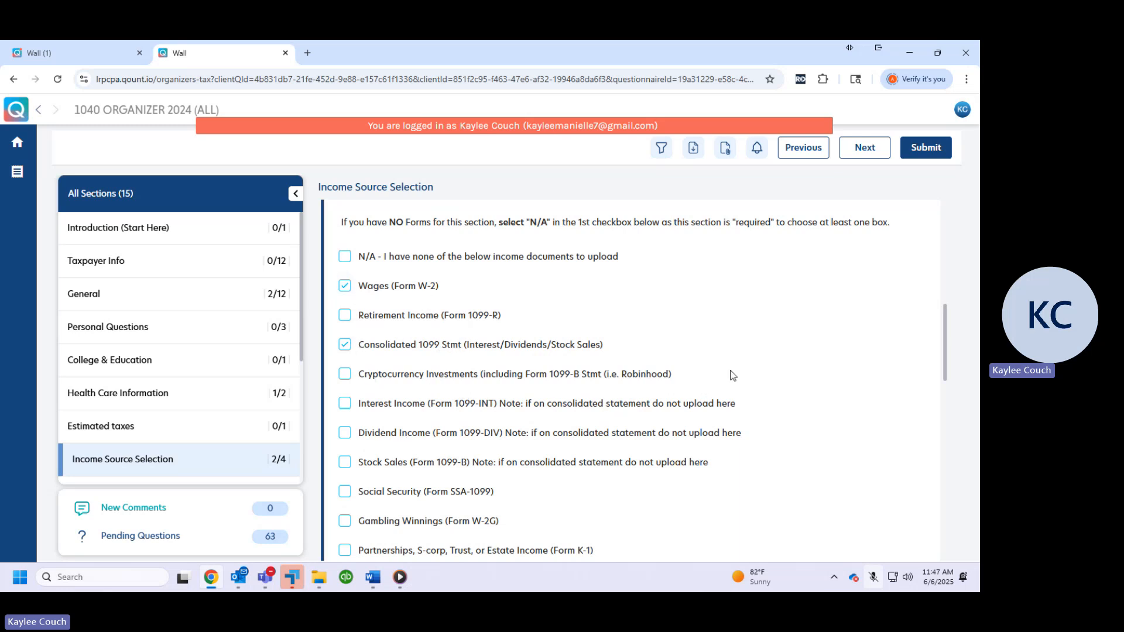
# Go to the organizer's Income Source Docs & Upload section and open the attachment upload area for Form W-2s
pyautogui.click(868, 151)
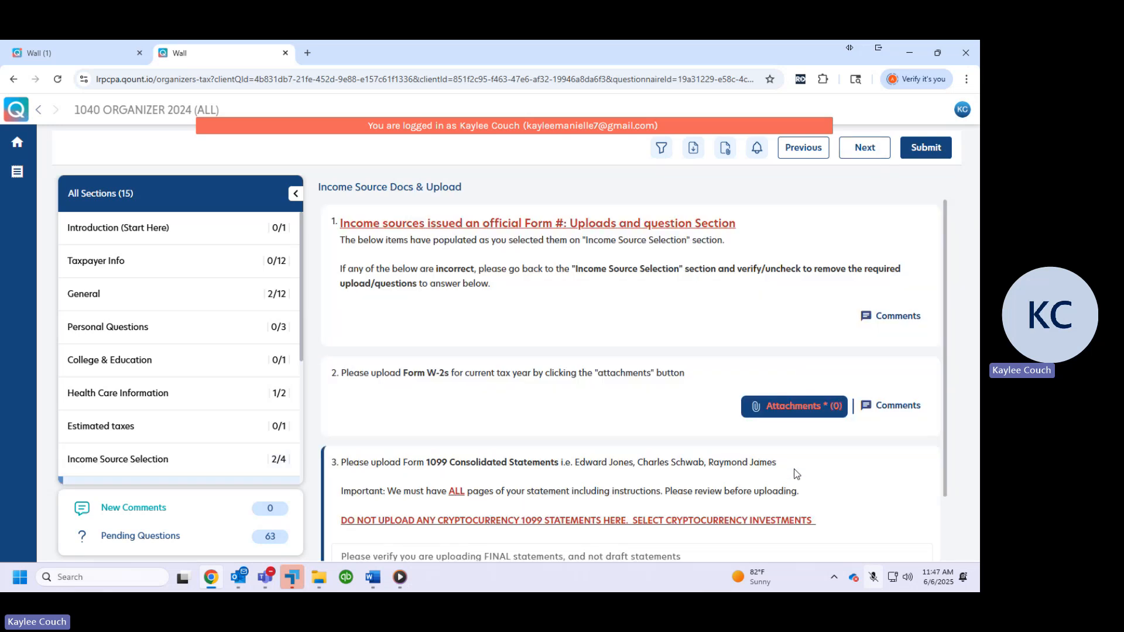
pyautogui.scroll(-1, 410, 380)
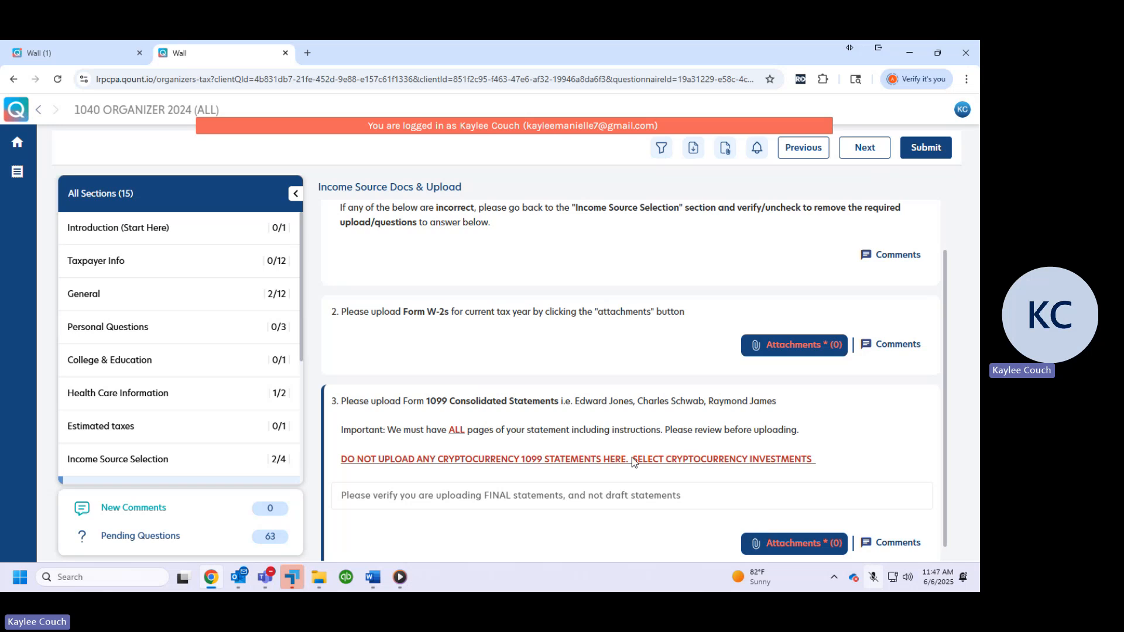
pyautogui.click(796, 345)
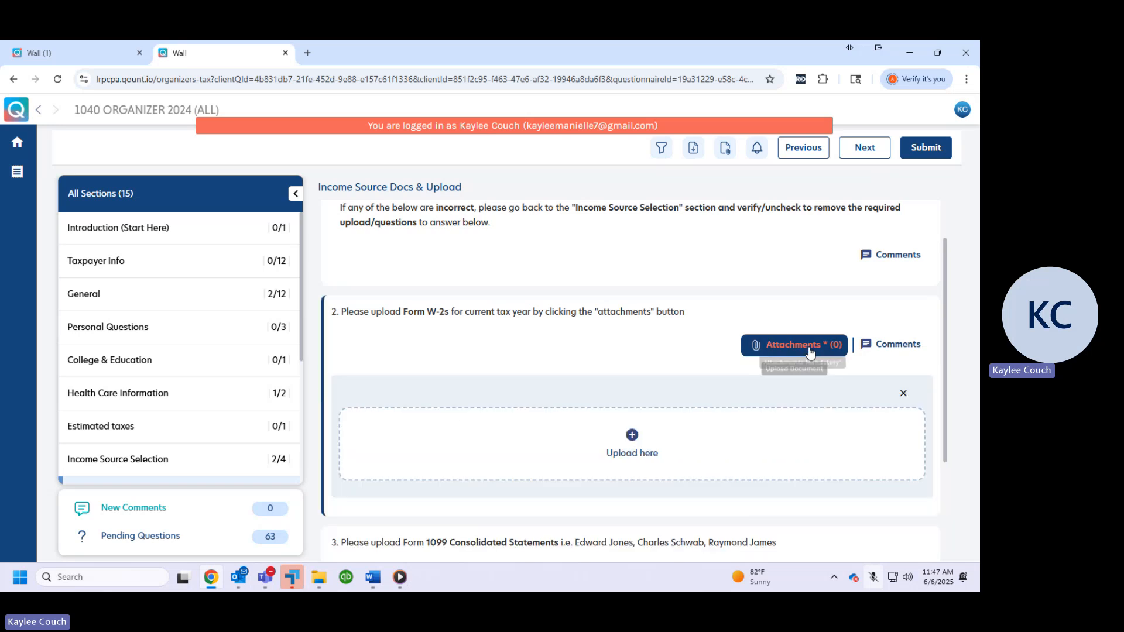
pyautogui.scroll(-1, 719, 436)
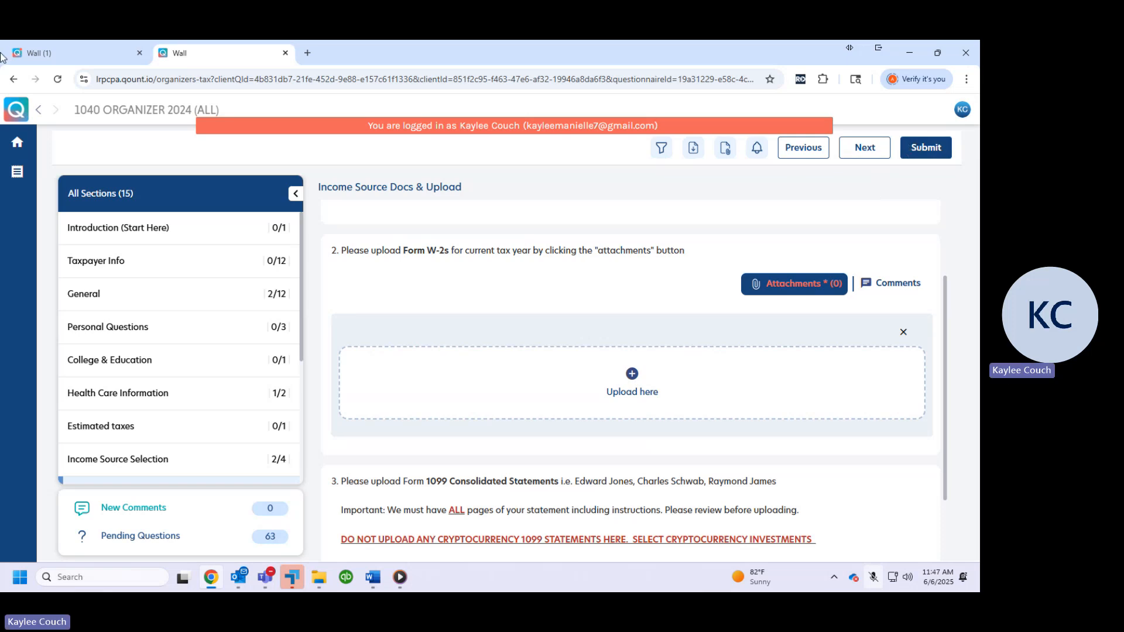
# Return to the assigned missing-information to-do through the ToDos list and go to its checklist
pyautogui.click(18, 143)
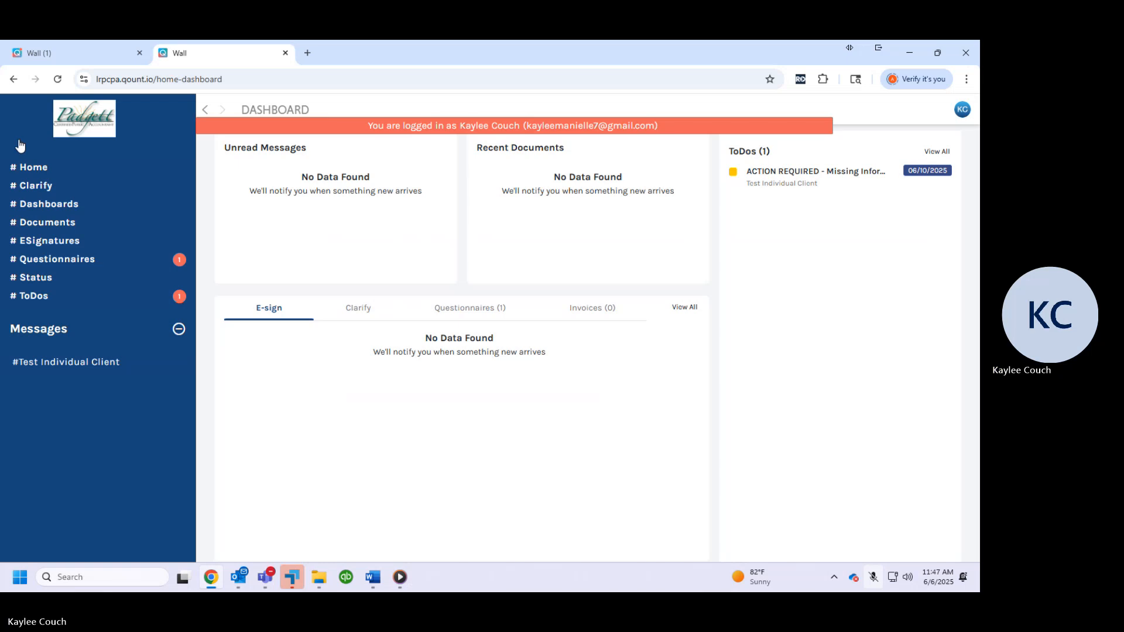
pyautogui.click(69, 303)
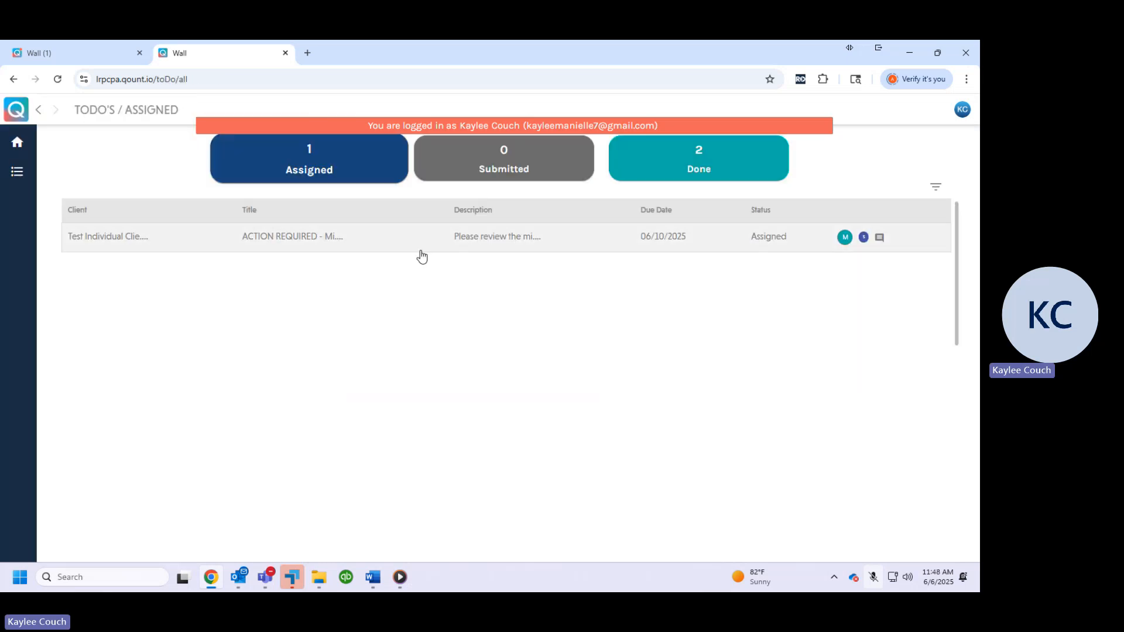
pyautogui.click(108, 239)
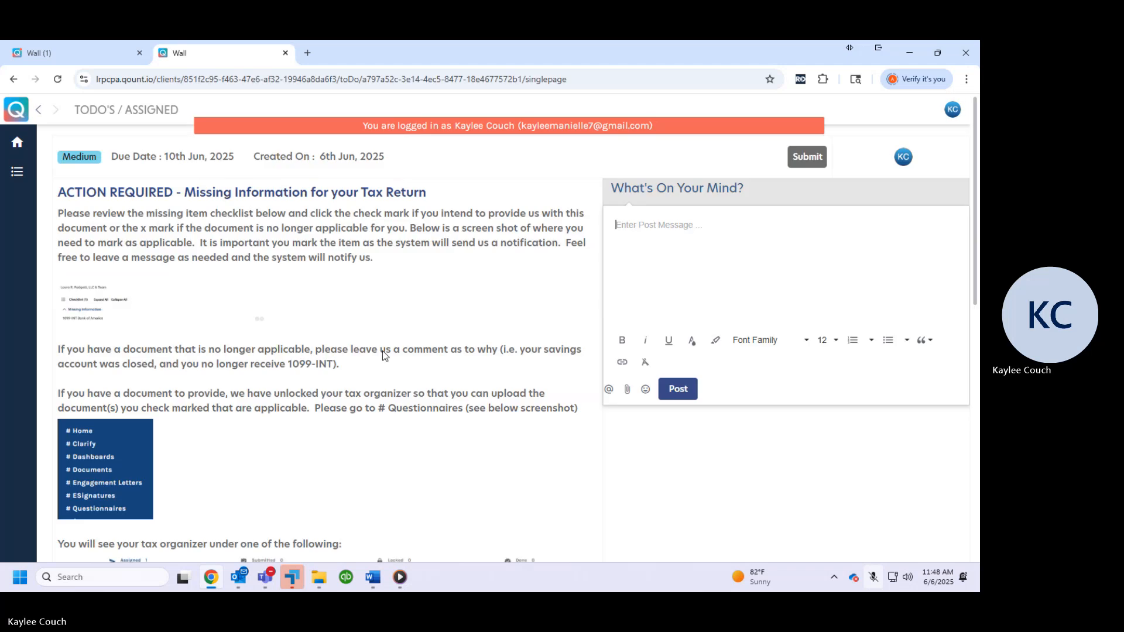
pyautogui.scroll(-15, 415, 324)
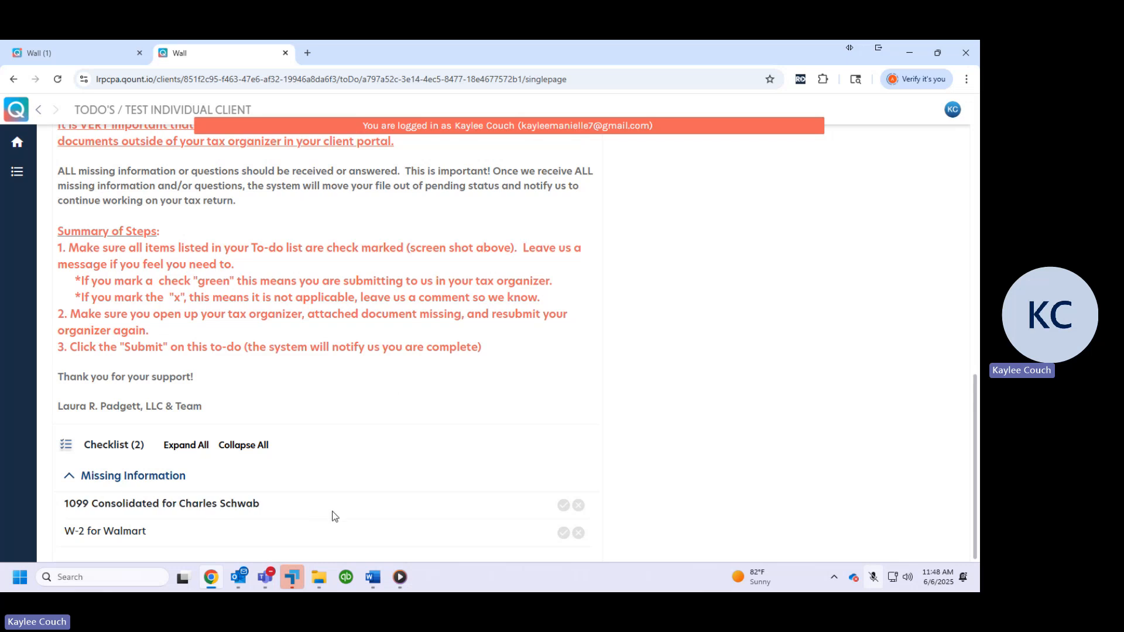
# Check off 1099 Consolidated for Charles Schwab and W-2 for Walmart in the checklist, and change the W-2 item to not applicable
pyautogui.click(563, 505)
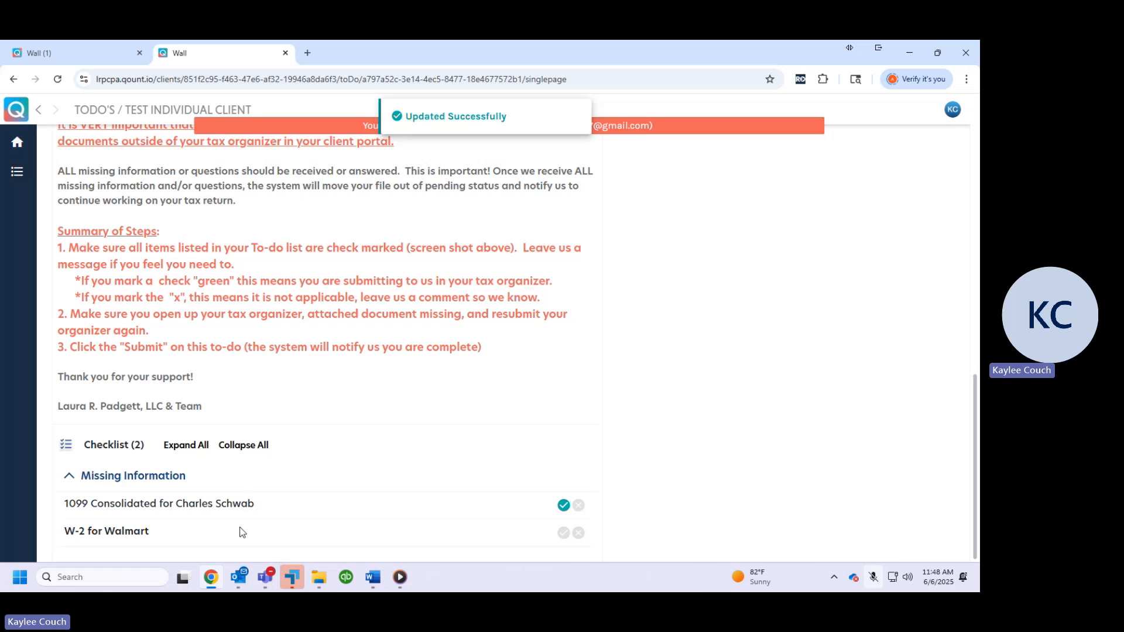
pyautogui.click(563, 532)
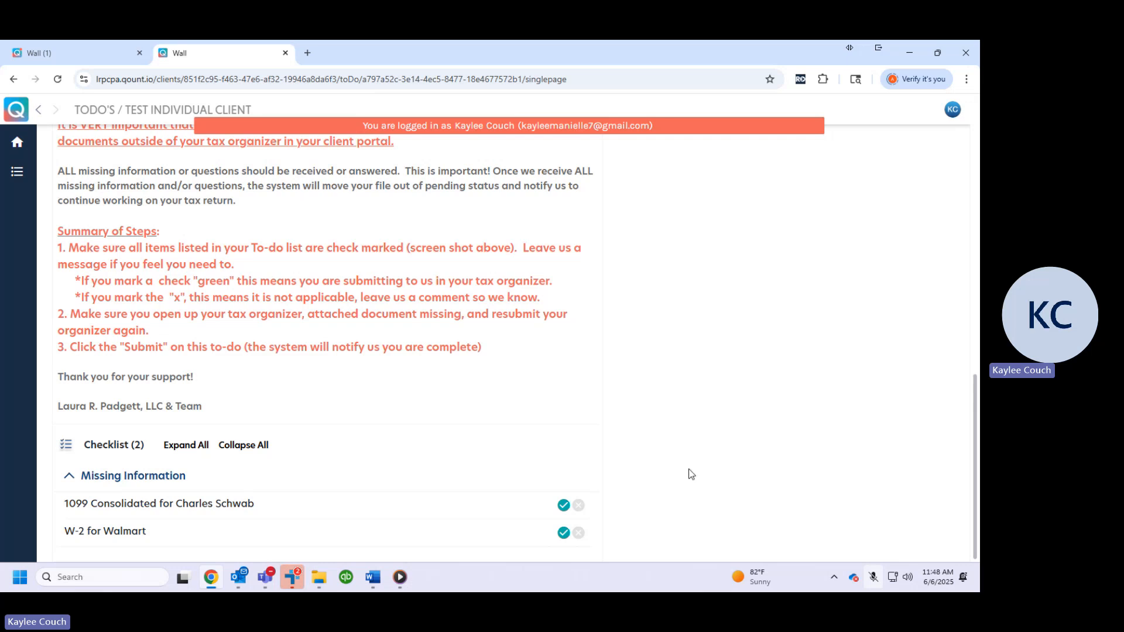
pyautogui.click(575, 534)
# Post the comment "I do not have a W-2, I no longer work there and did not for that tax year." on the to-do
pyautogui.scroll(2, 690, 364)
pyautogui.scroll(10, 688, 364)
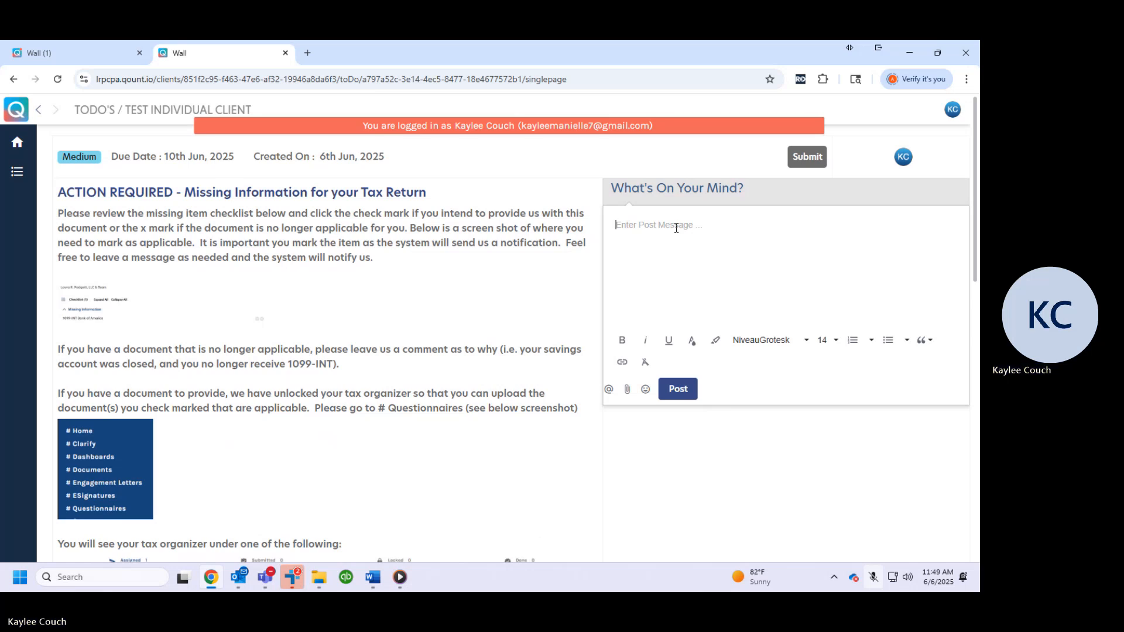
pyautogui.write('I do not have a W-2, I no longer work there and did not')
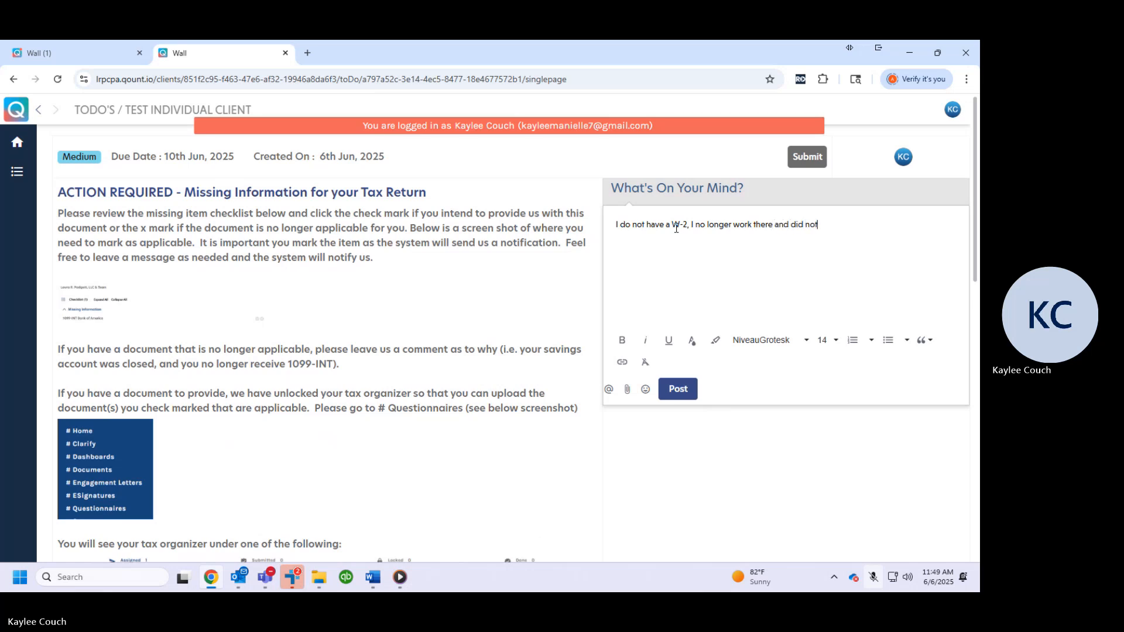
pyautogui.write(' for that tax year.')
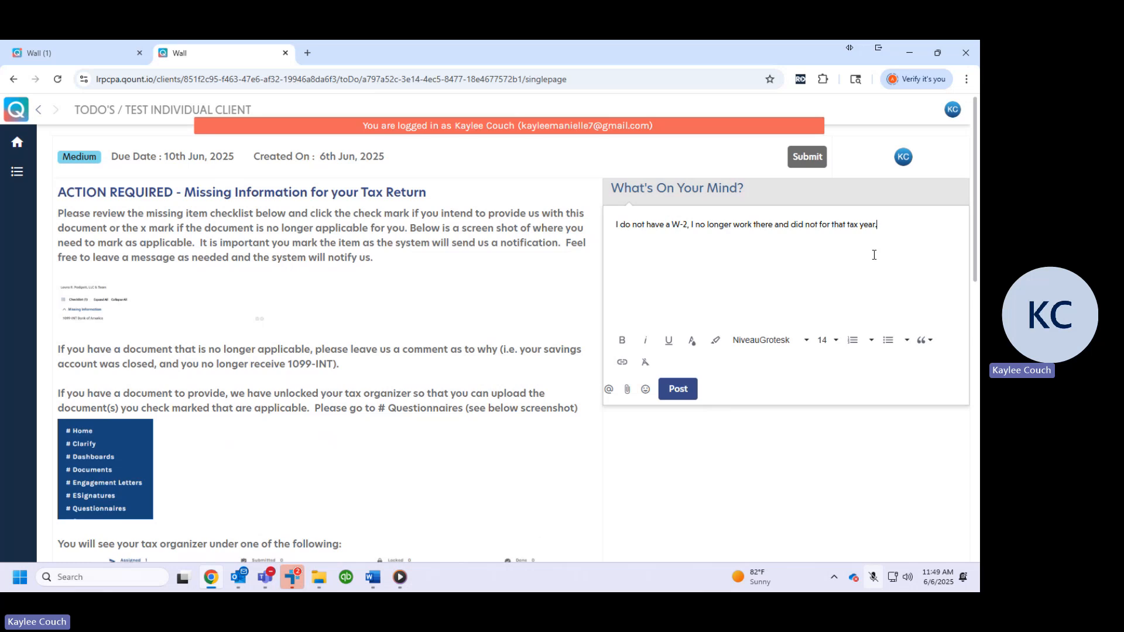
pyautogui.click(685, 395)
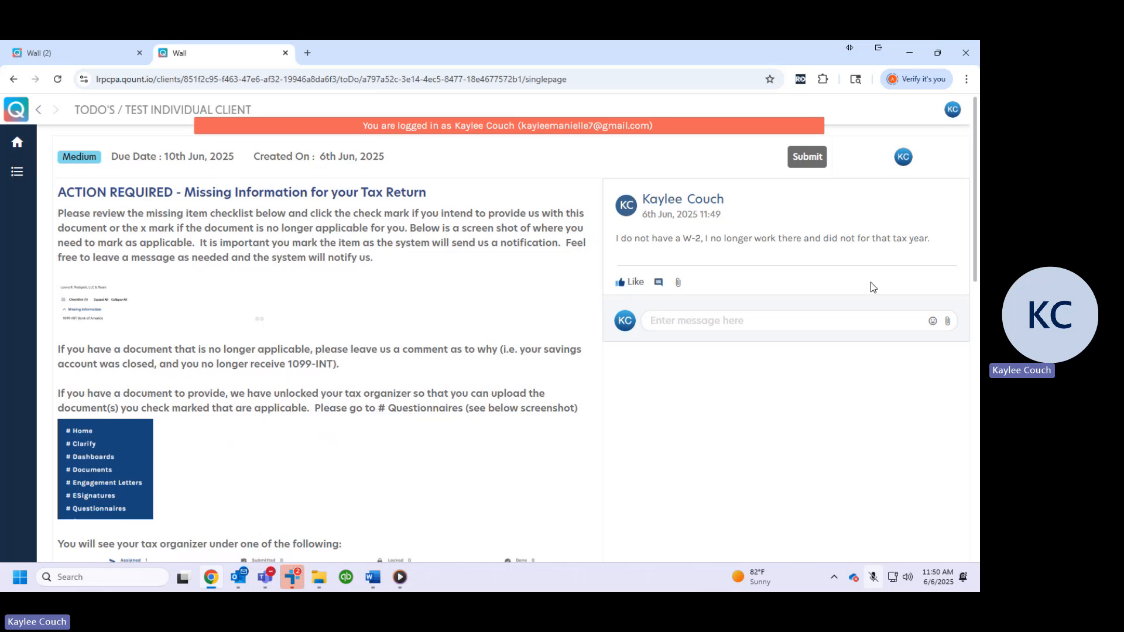
# Reply beneath the posted W-2 comment with "I have additional Information to add."
pyautogui.click(653, 321)
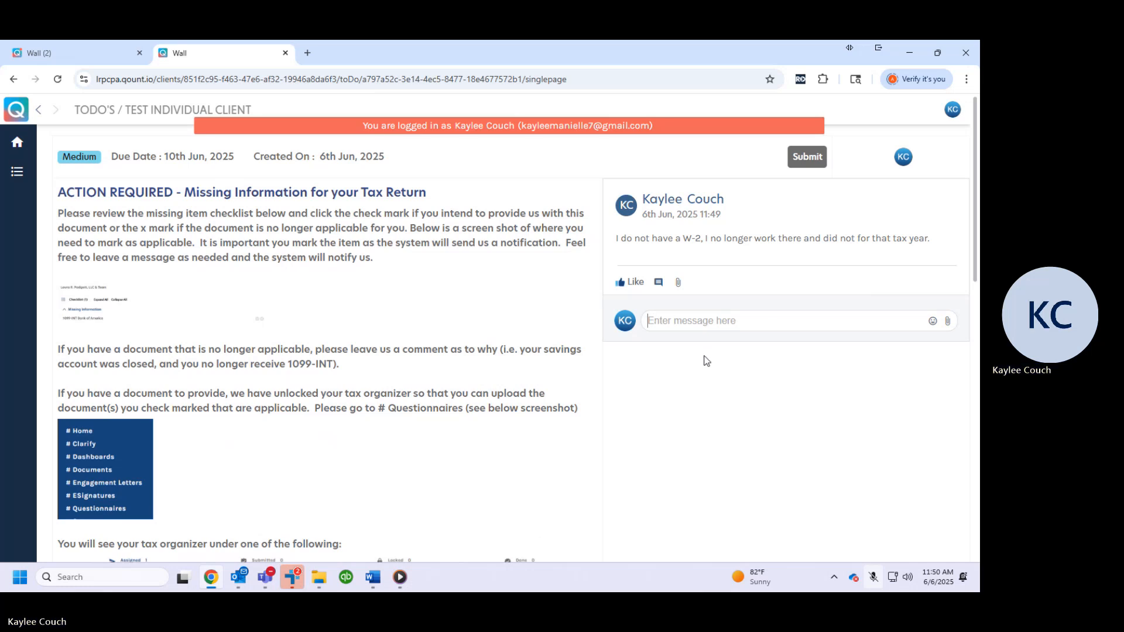
pyautogui.write('I have additional Inform')
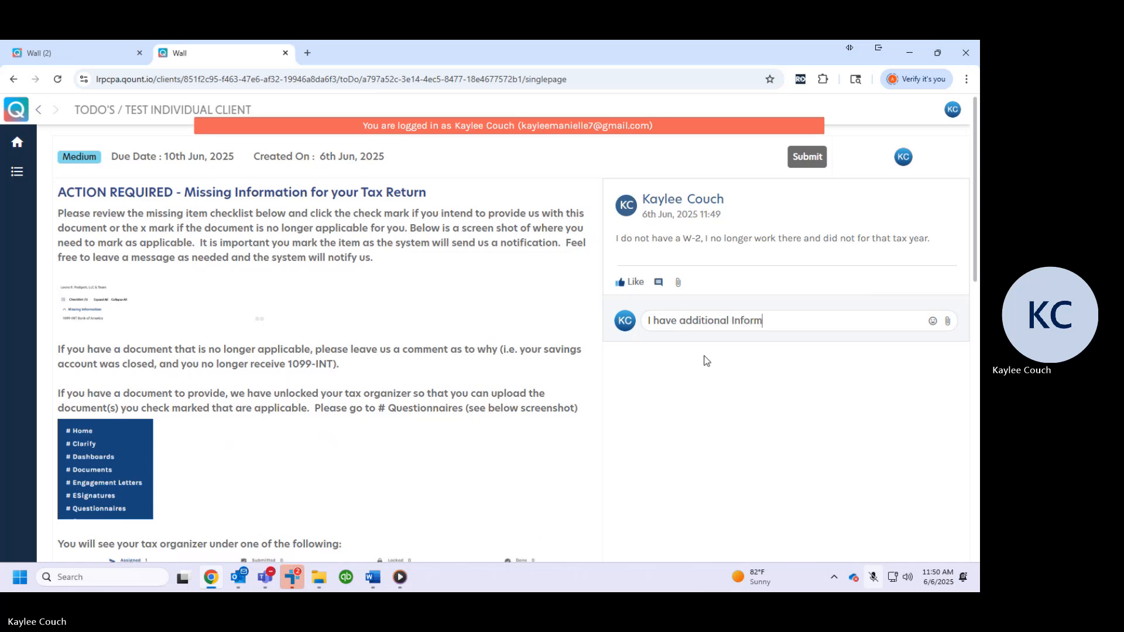
pyautogui.write('ationto ad')
pyautogui.press('BackSpace')
pyautogui.press('BackSpace')
pyautogui.press('BackSpace')
pyautogui.press('BackSpace')
pyautogui.press('BackSpace')
pyautogui.write('to add.')
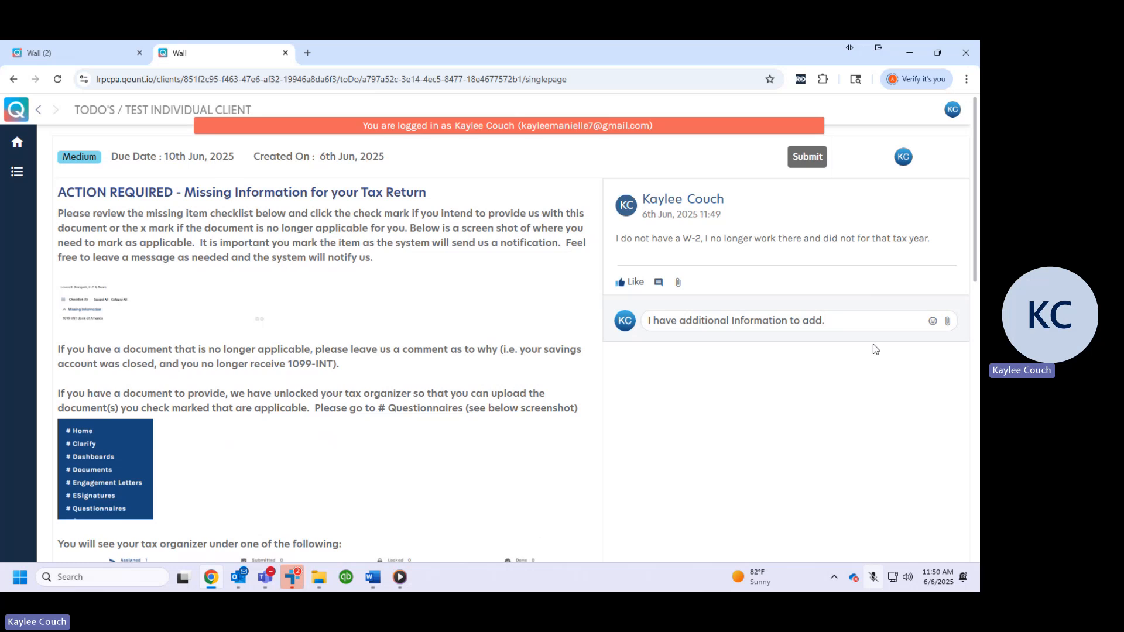
pyautogui.press('Return')
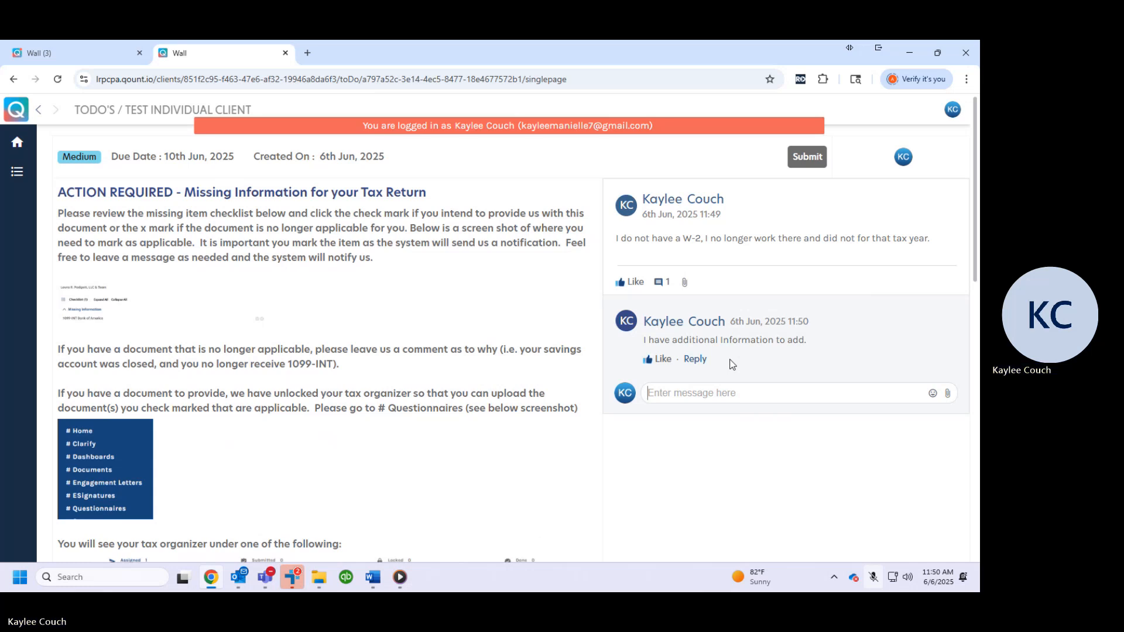
# Review the to-do's instructions, comments and checklist marks, and submit the to-do
pyautogui.scroll(-20, 657, 289)
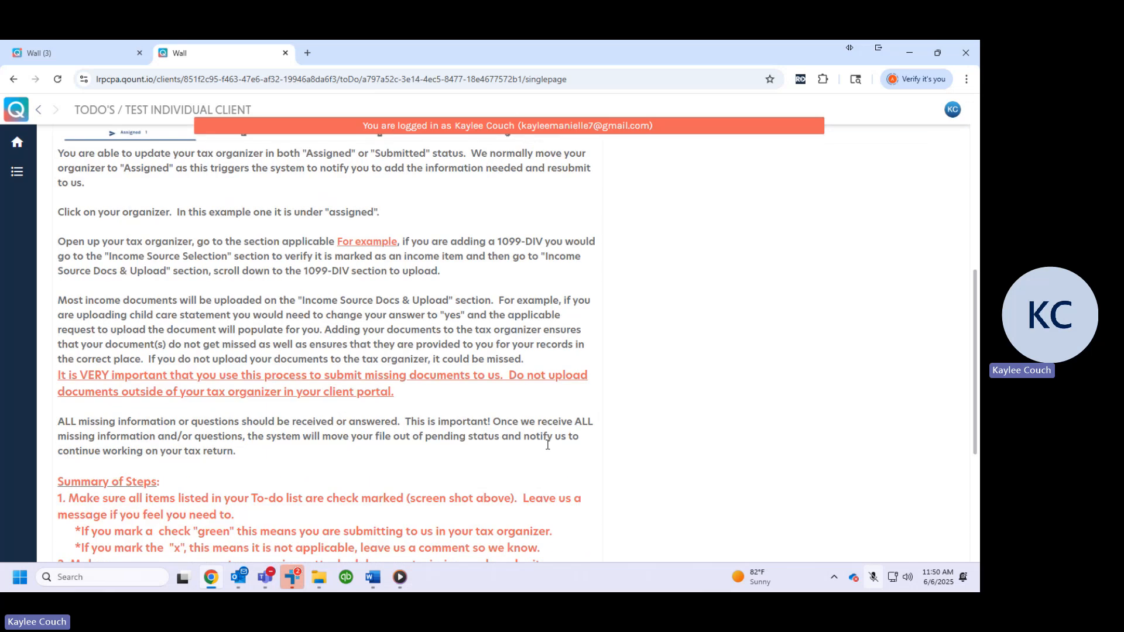
pyautogui.scroll(20, 514, 497)
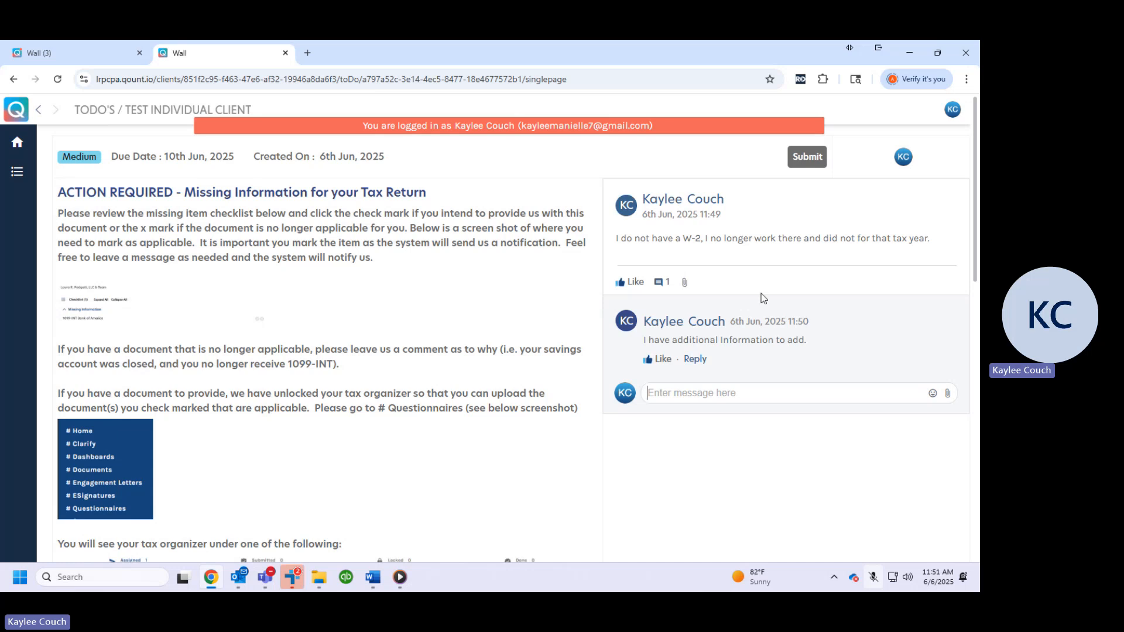
pyautogui.scroll(-15, 658, 442)
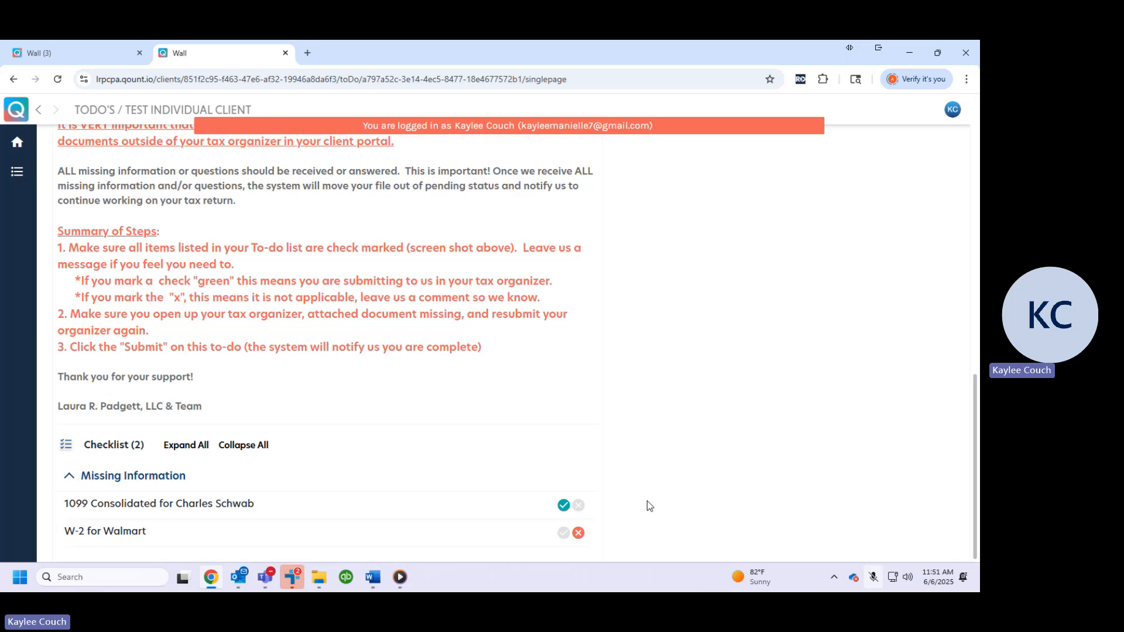
pyautogui.scroll(15, 647, 500)
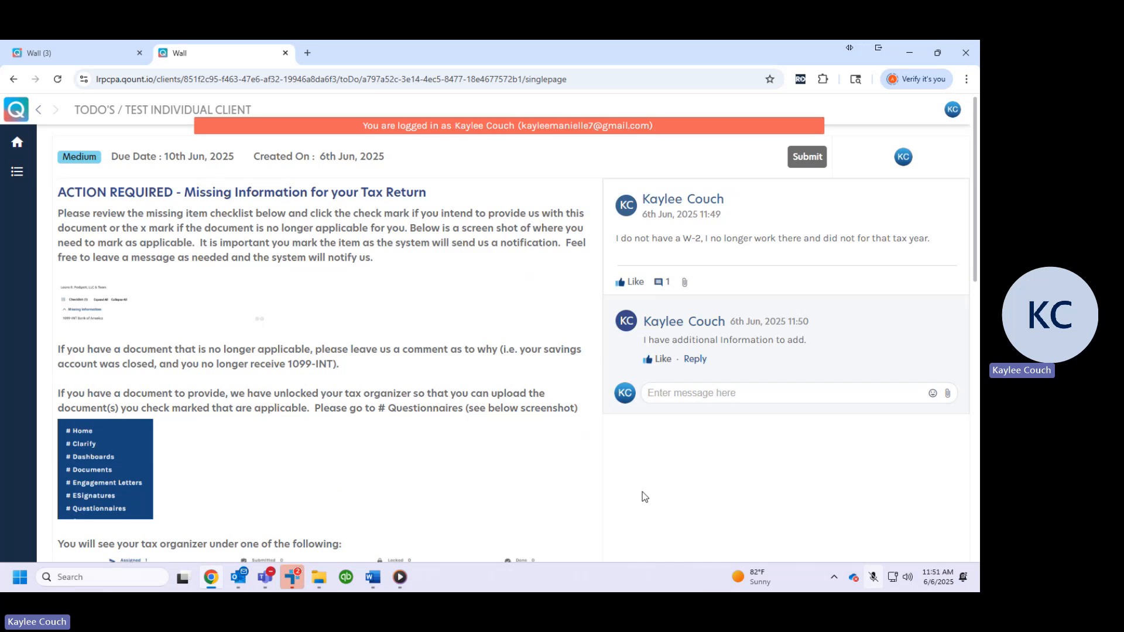
pyautogui.click(811, 171)
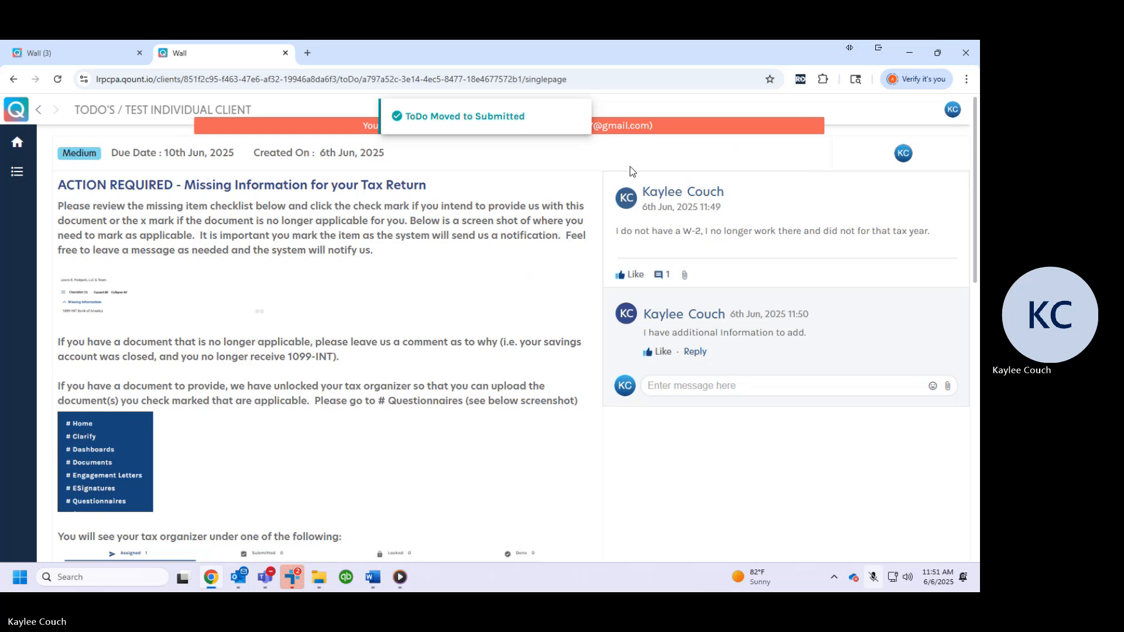
# Return to the dashboard and open the ToDos list to check the status of the missing-information to-do
pyautogui.click(21, 151)
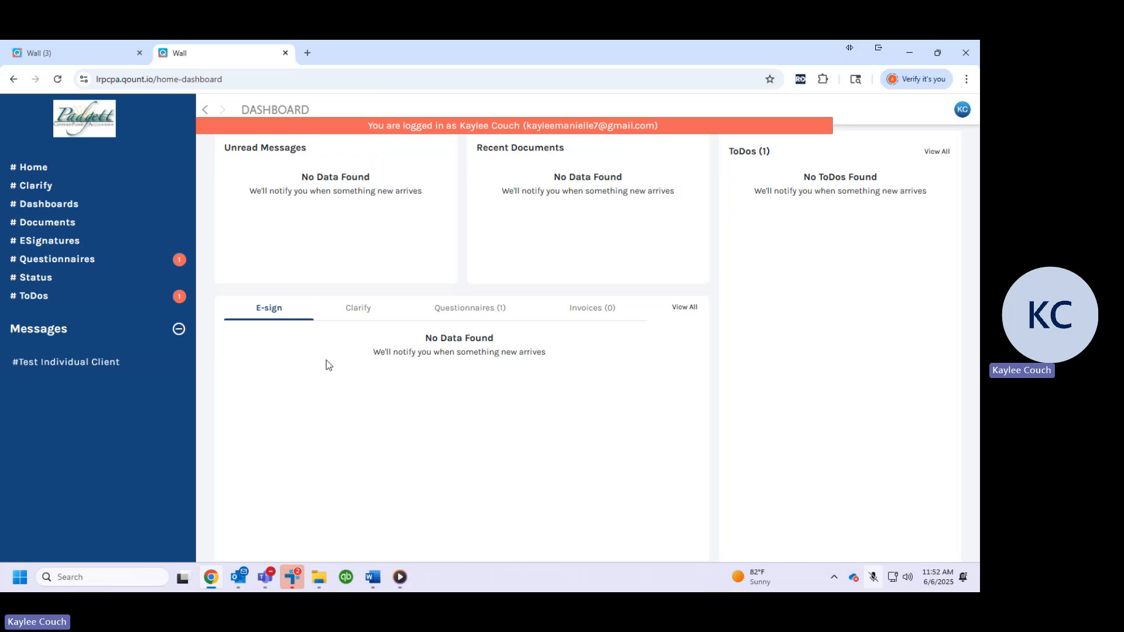
pyautogui.click(11, 305)
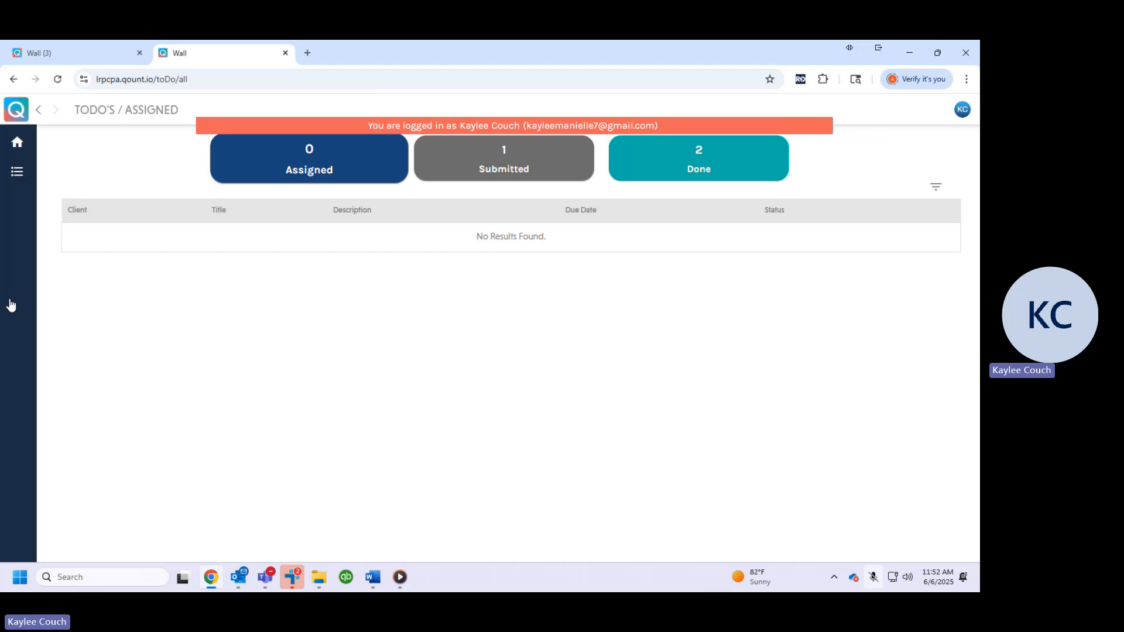